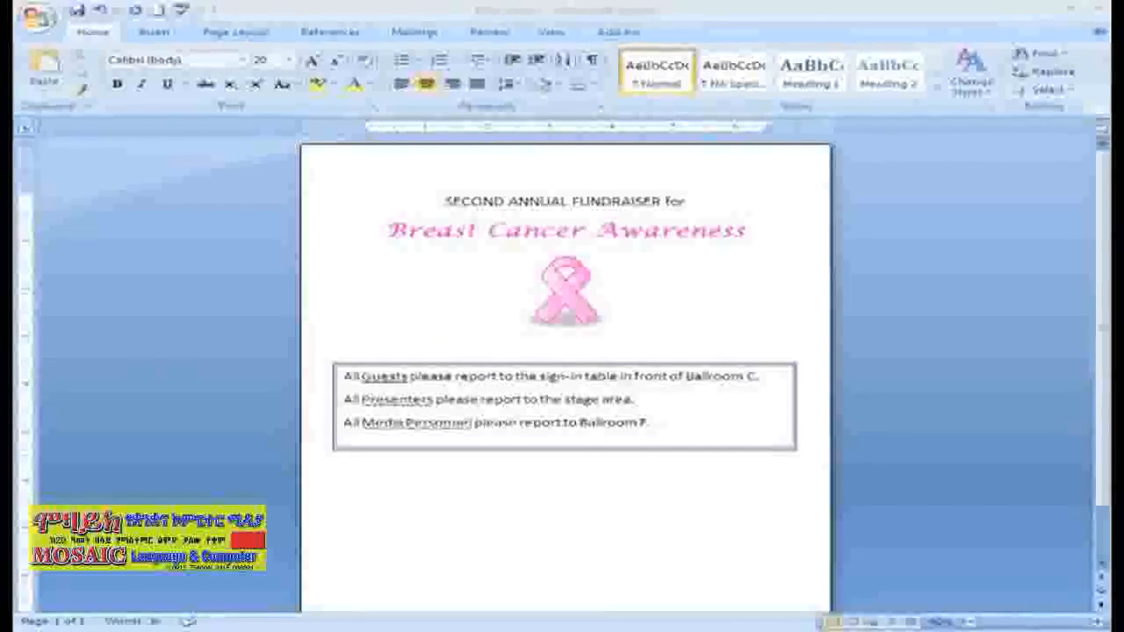
Draw a notched right arrow shape about 2.36 inches wide below the bordered text box.
left_click(151, 34)
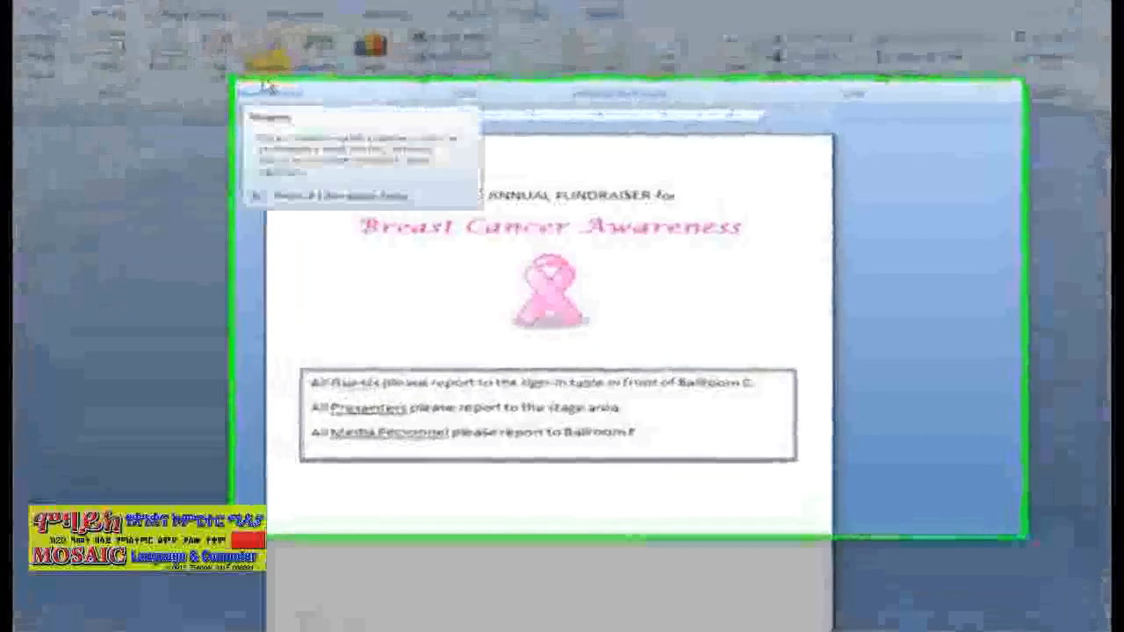
left_click(301, 70)
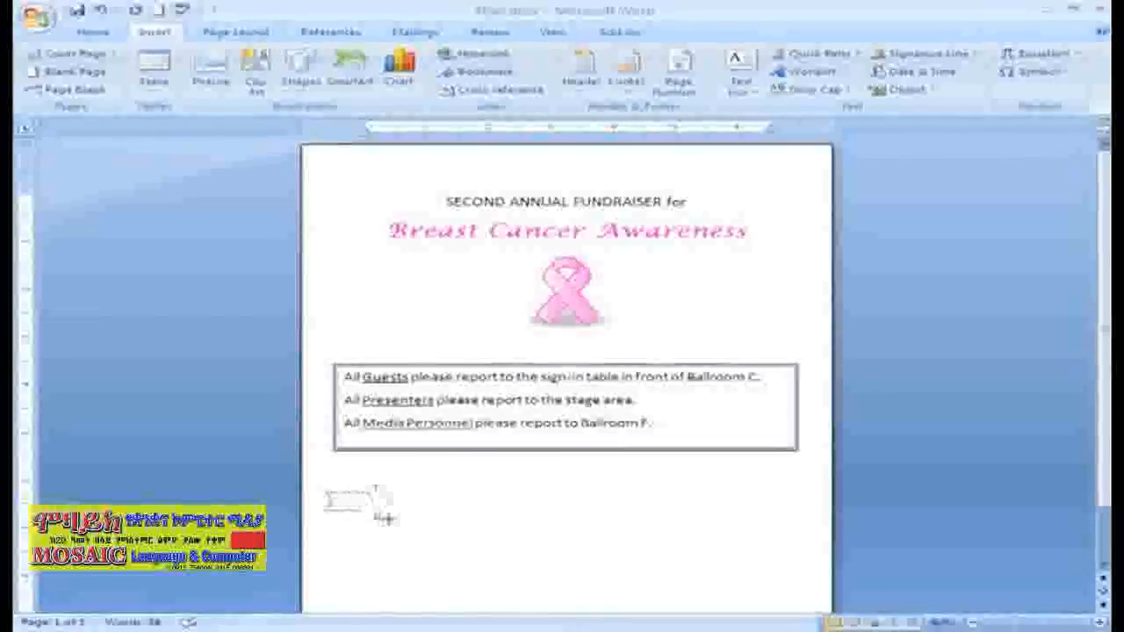
left_click_drag(471, 524, 470, 532)
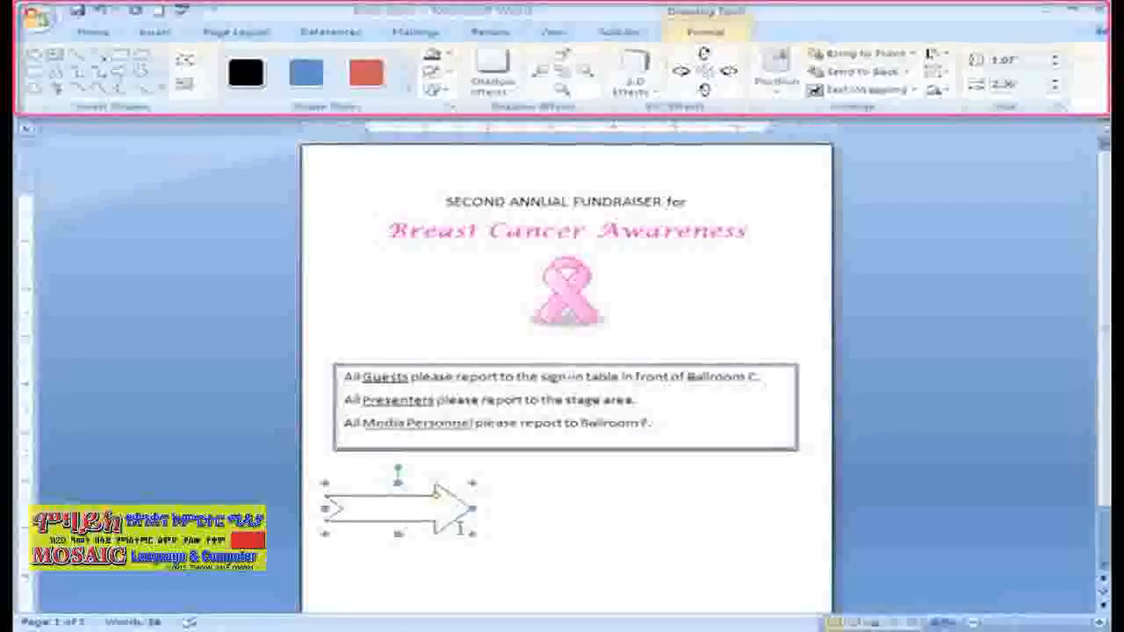
left_click(544, 519)
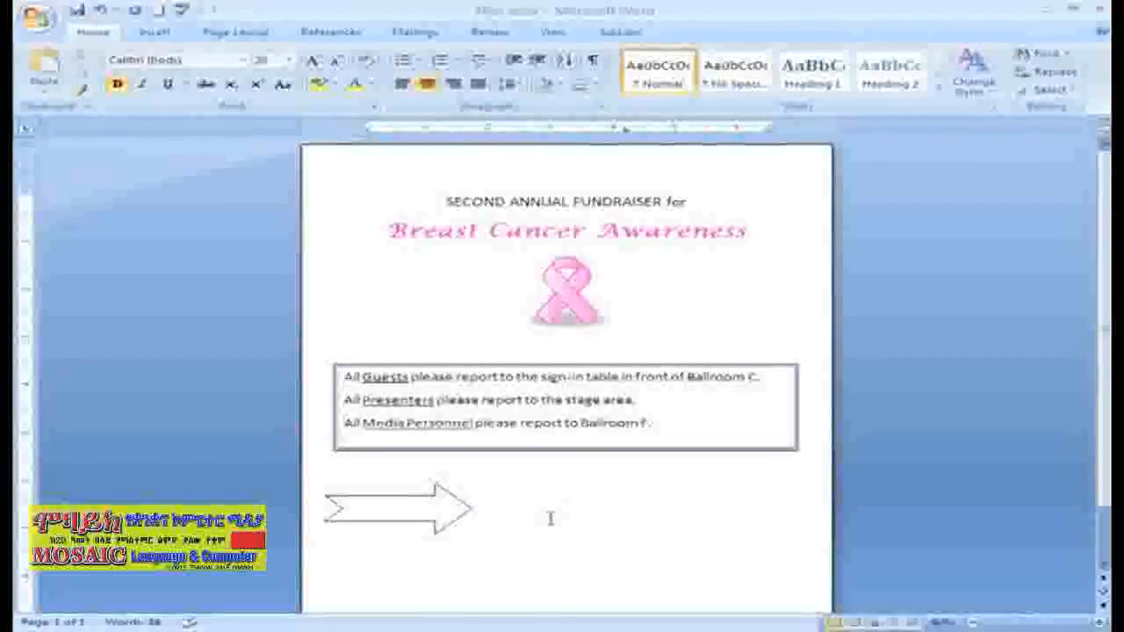
Widen the notched arrow to about 3.3 inches, move it slightly lower, and try its rotation handle.
left_click(442, 518)
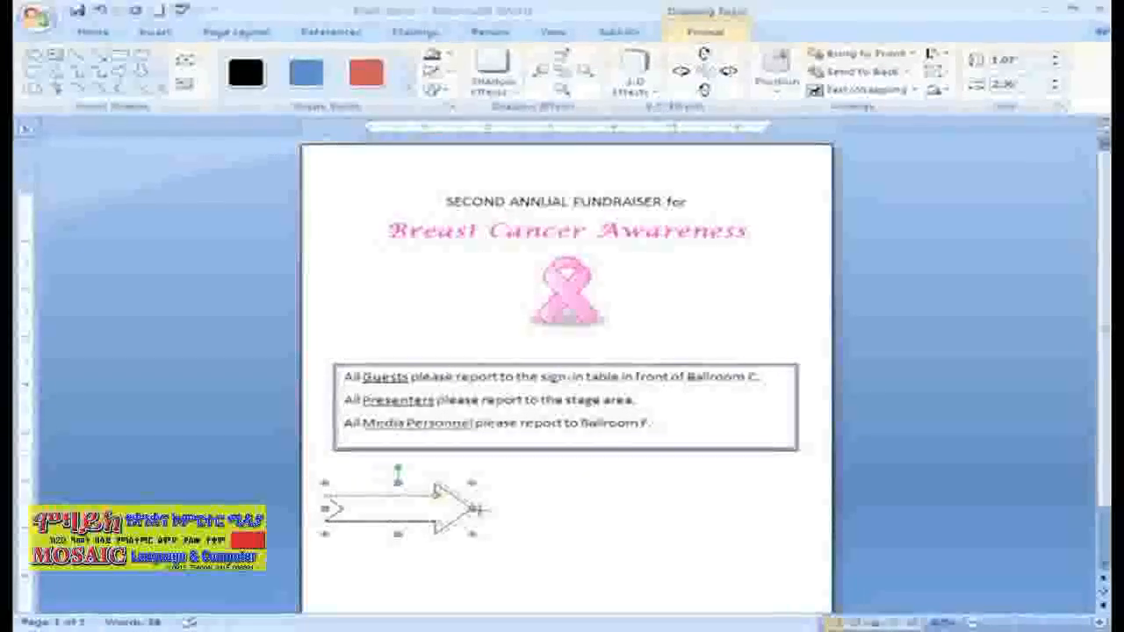
left_click_drag(505, 508, 530, 508)
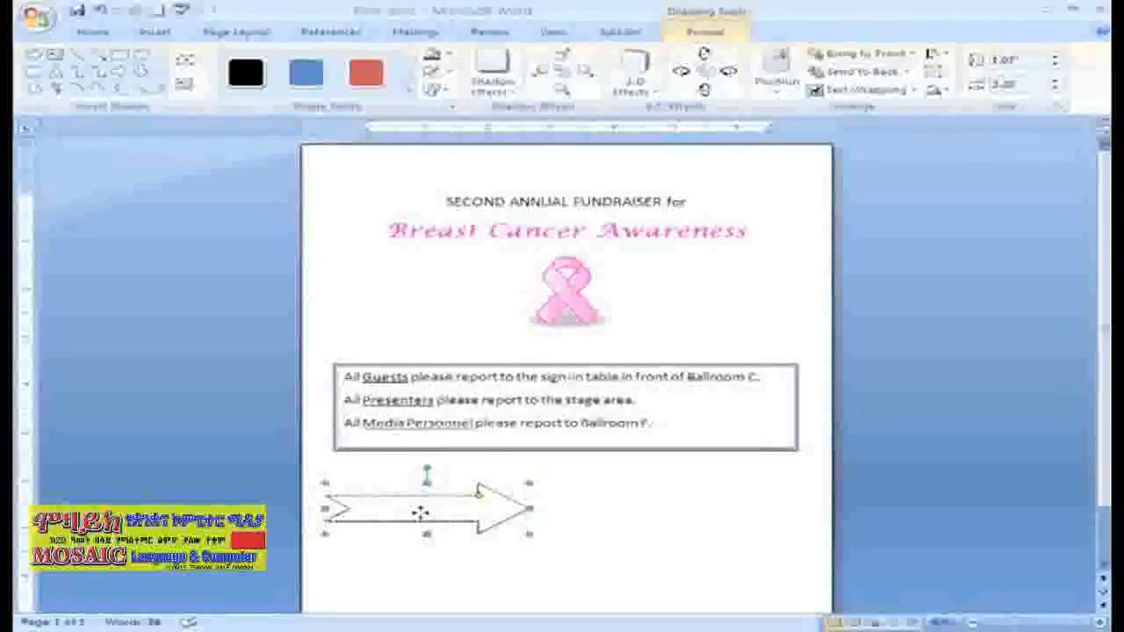
left_click_drag(420, 514, 428, 538)
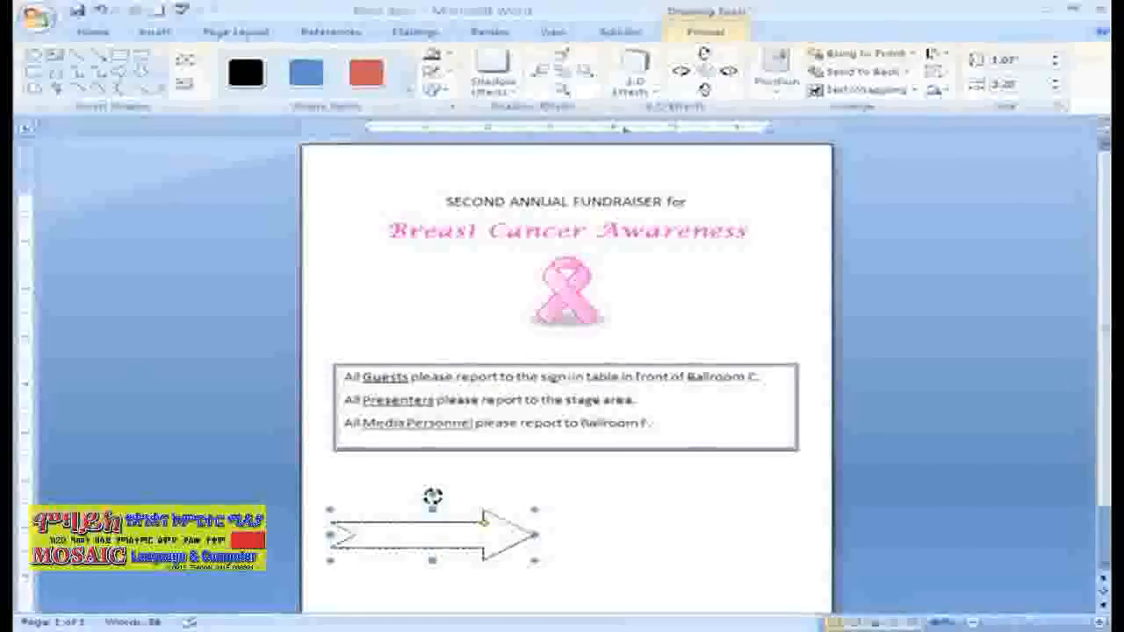
mouse_move(425, 494)
left_mouse_down()
mouse_move(382, 492)
mouse_move(363, 509)
mouse_move(377, 584)
mouse_move(487, 597)
mouse_move(530, 563)
mouse_move(533, 512)
mouse_move(432, 502)
left_mouse_up()
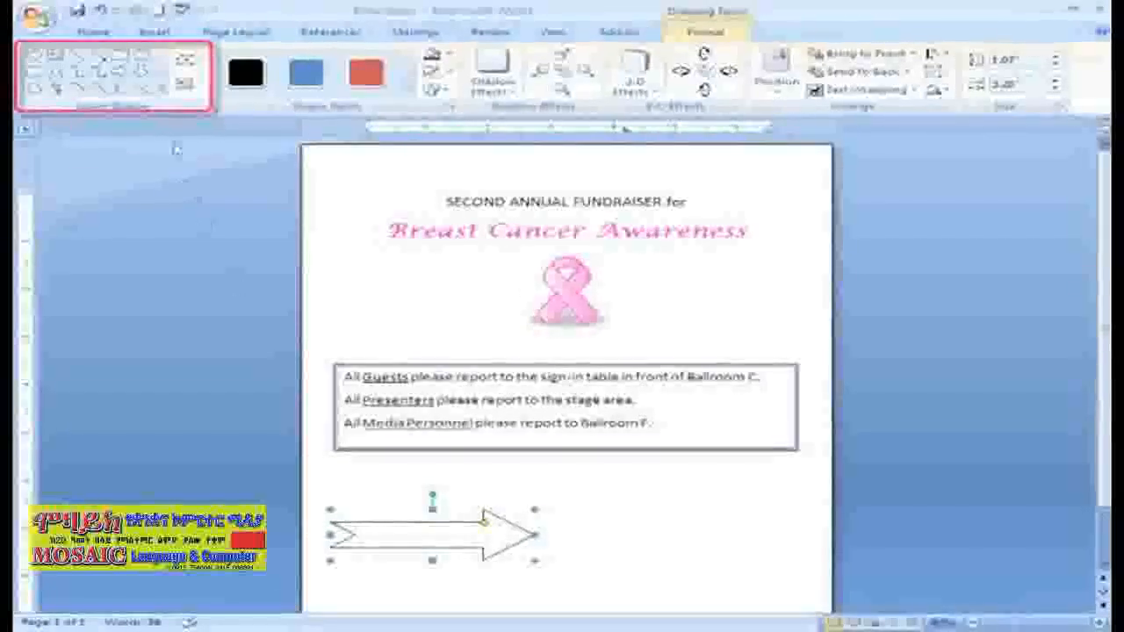
Add the text "Ballrooms A-Z" inside the arrow shape.
left_click(176, 93)
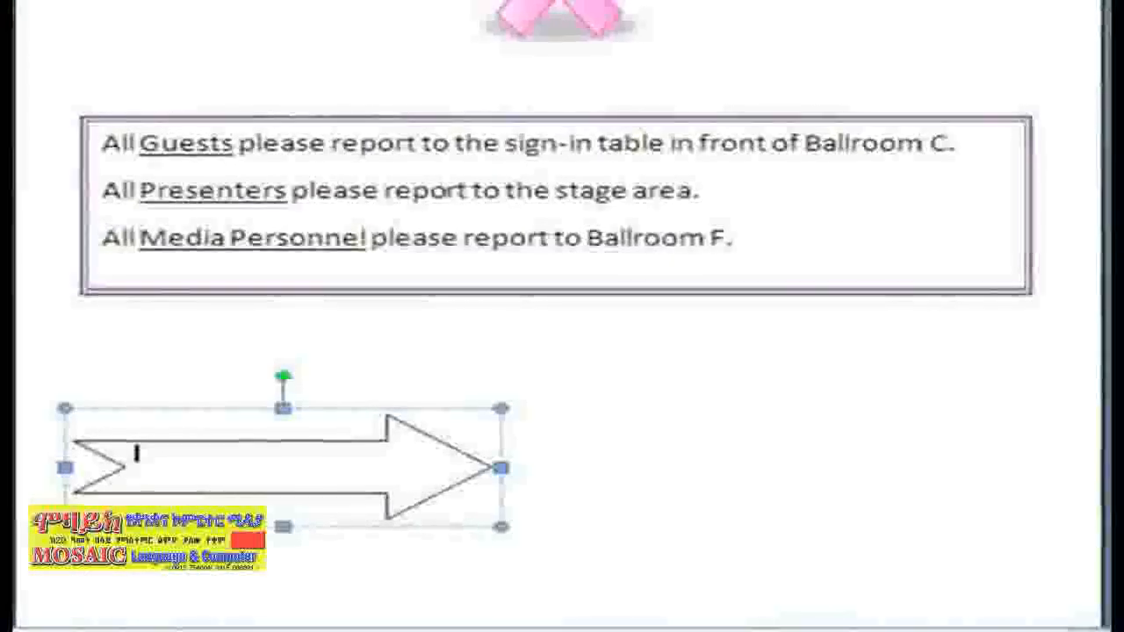
type("Ballrooms")
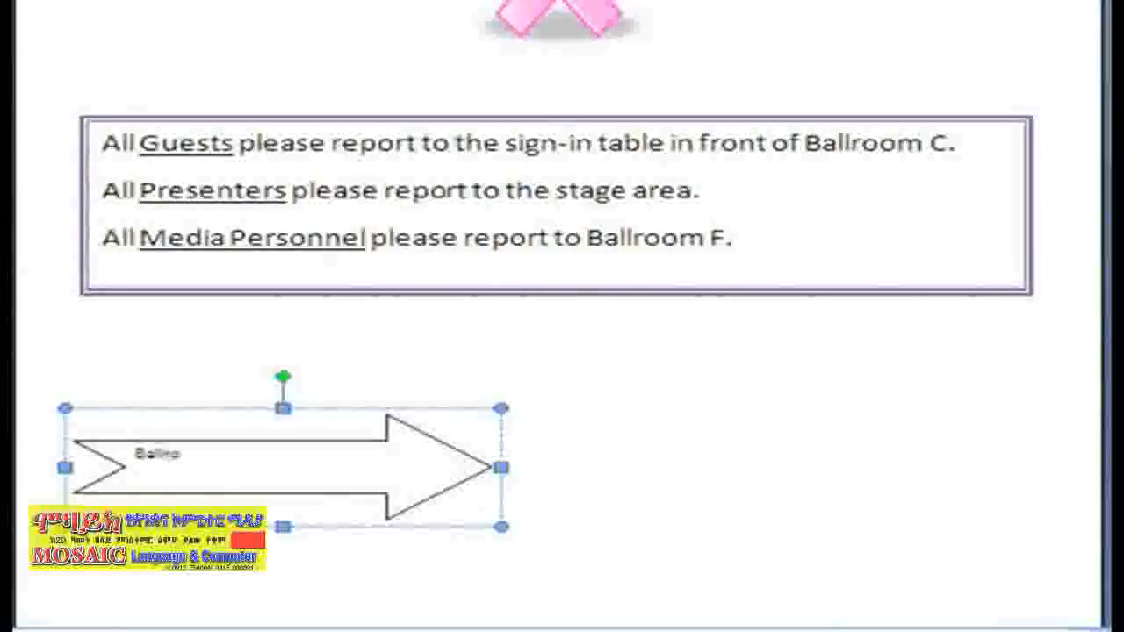
type(" A-Z")
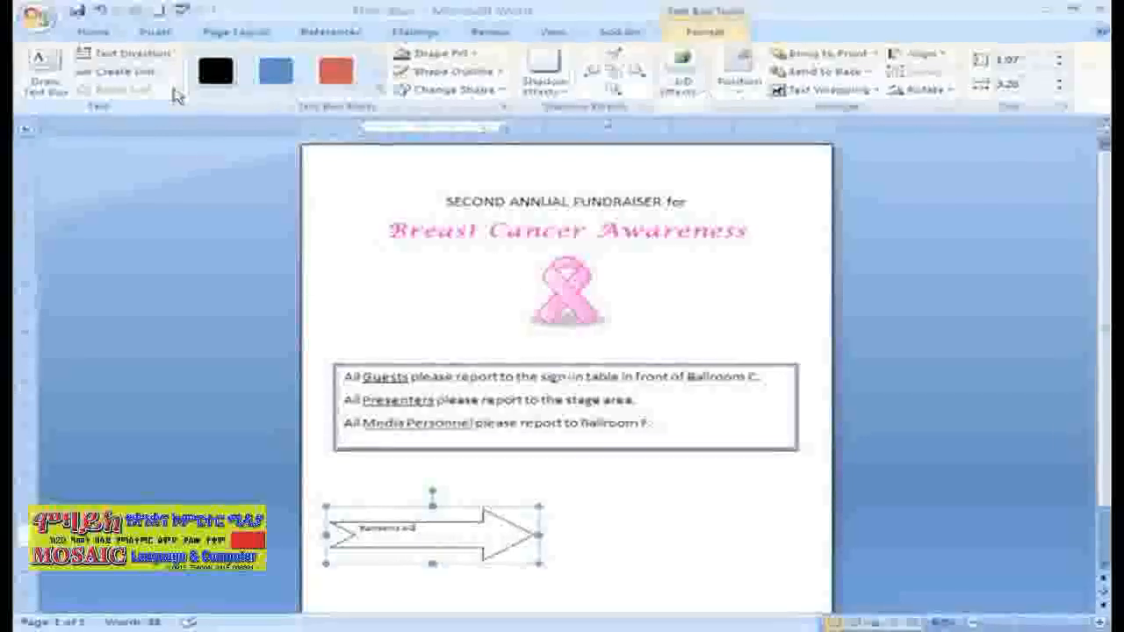
Apply the Colored Outline - Accent 4 style to the arrow and fill it with dark purple.
left_click(379, 77)
left_click(379, 77)
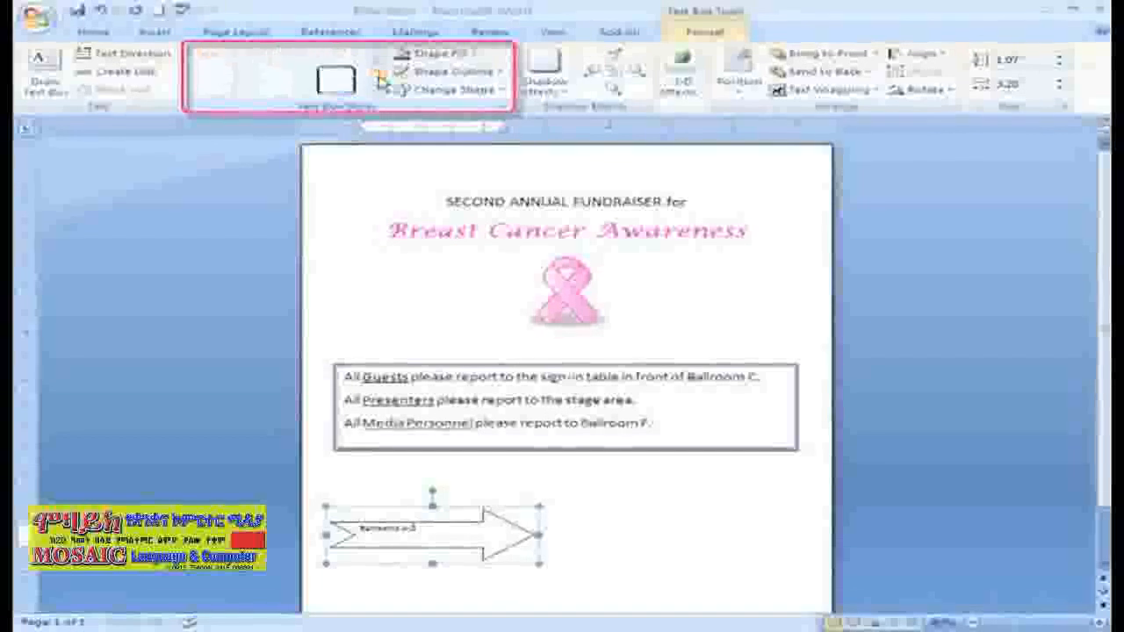
left_click(379, 79)
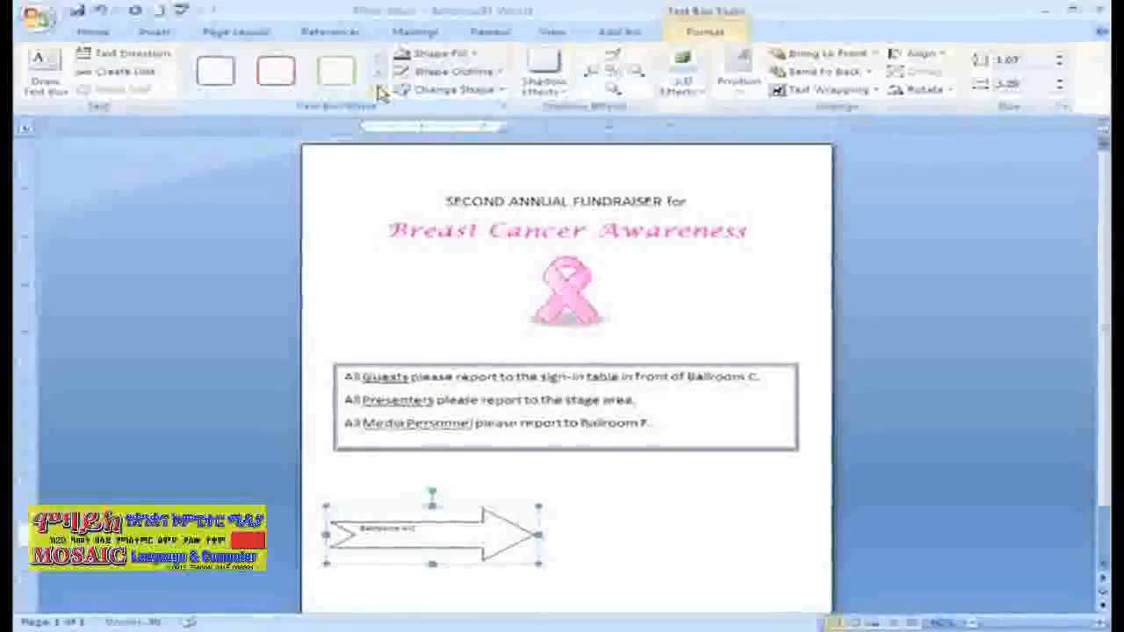
left_click(379, 91)
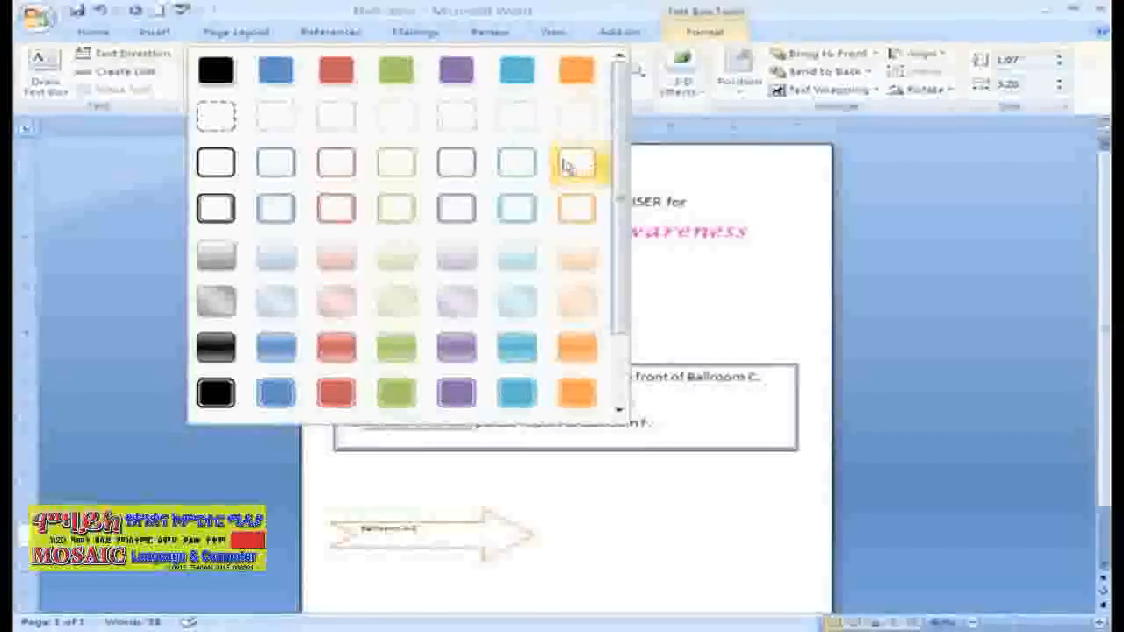
left_click(485, 167)
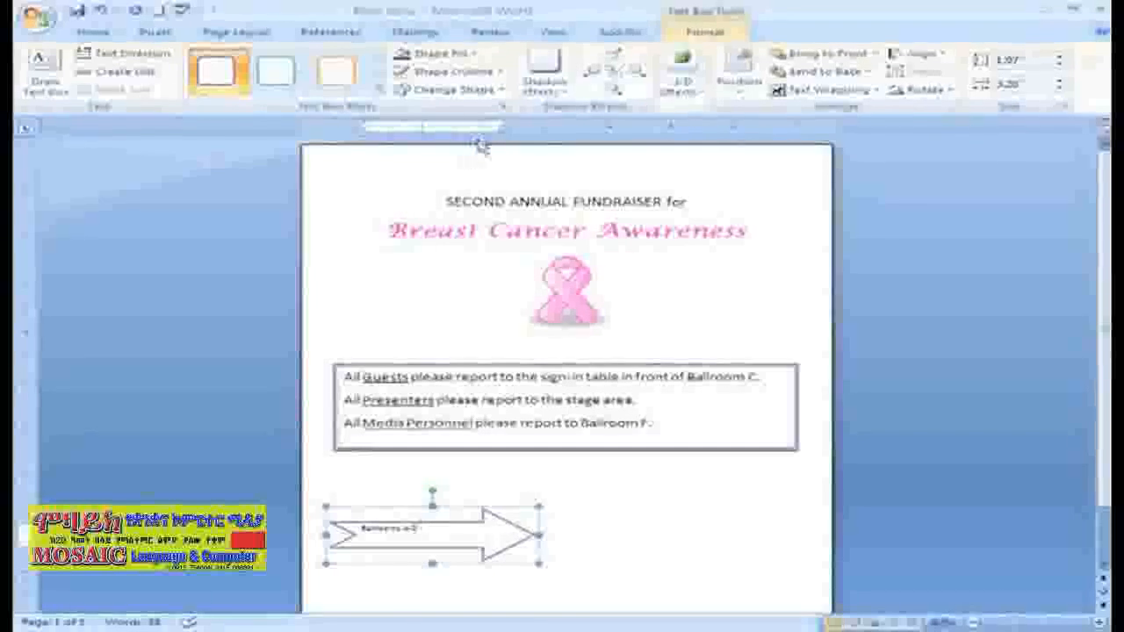
left_click(474, 53)
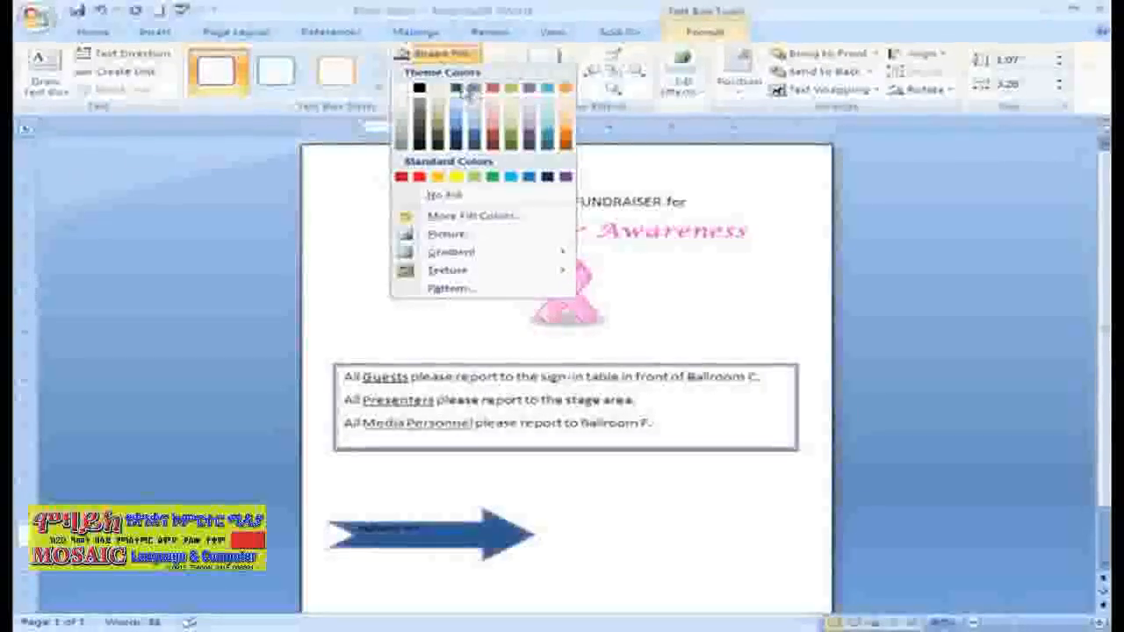
left_click(531, 138)
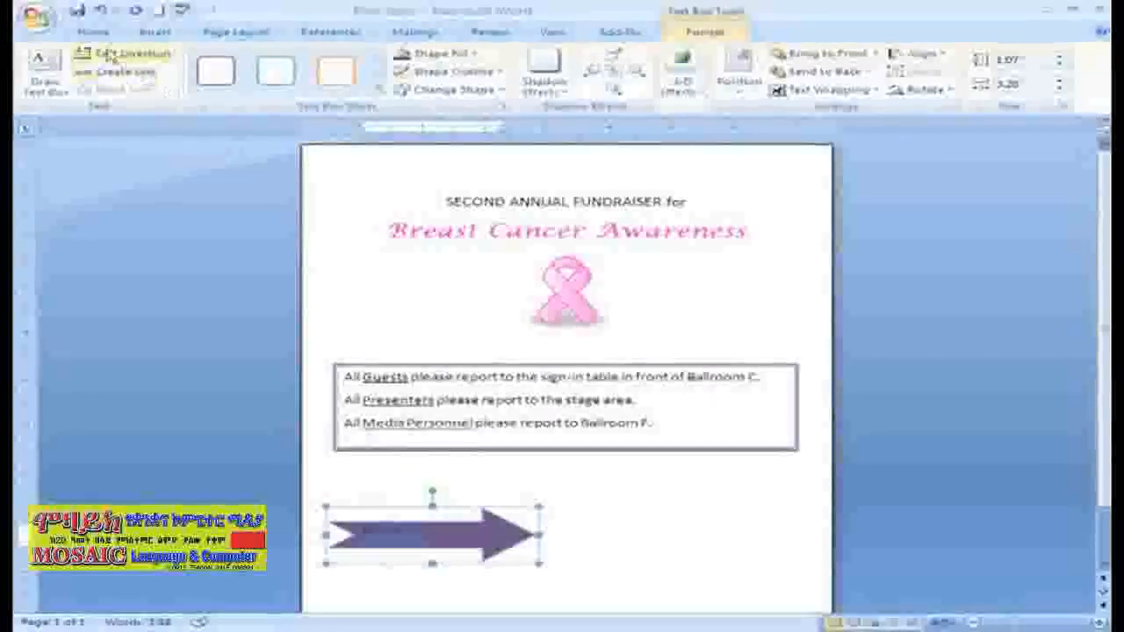
Format the arrow's text at font size 28, in yellow and centered.
left_click(91, 32)
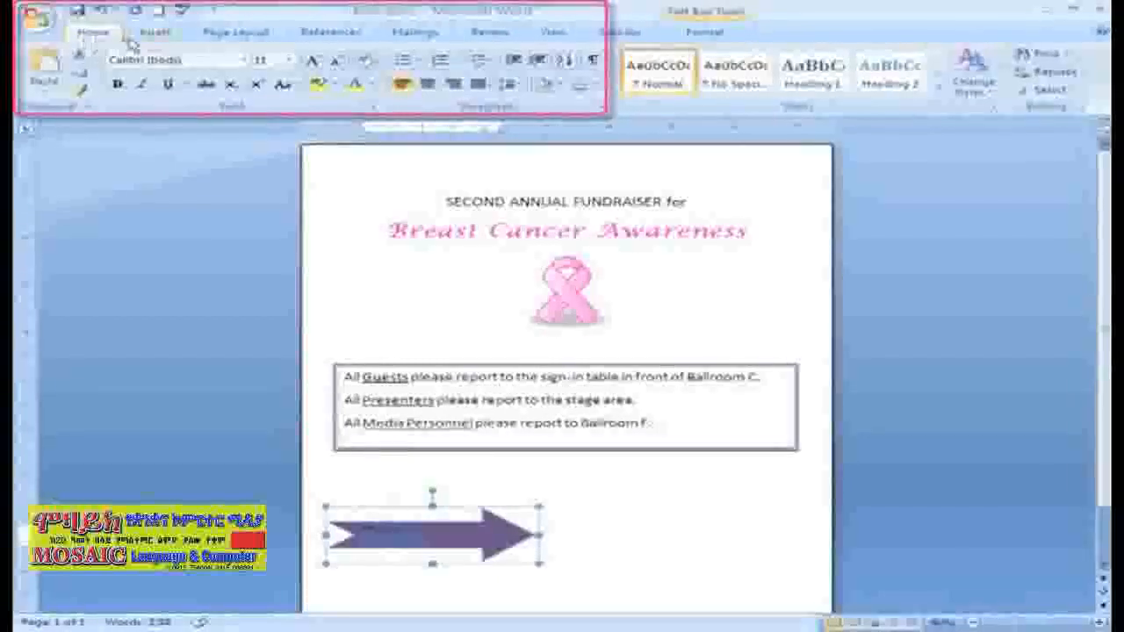
left_click(290, 61)
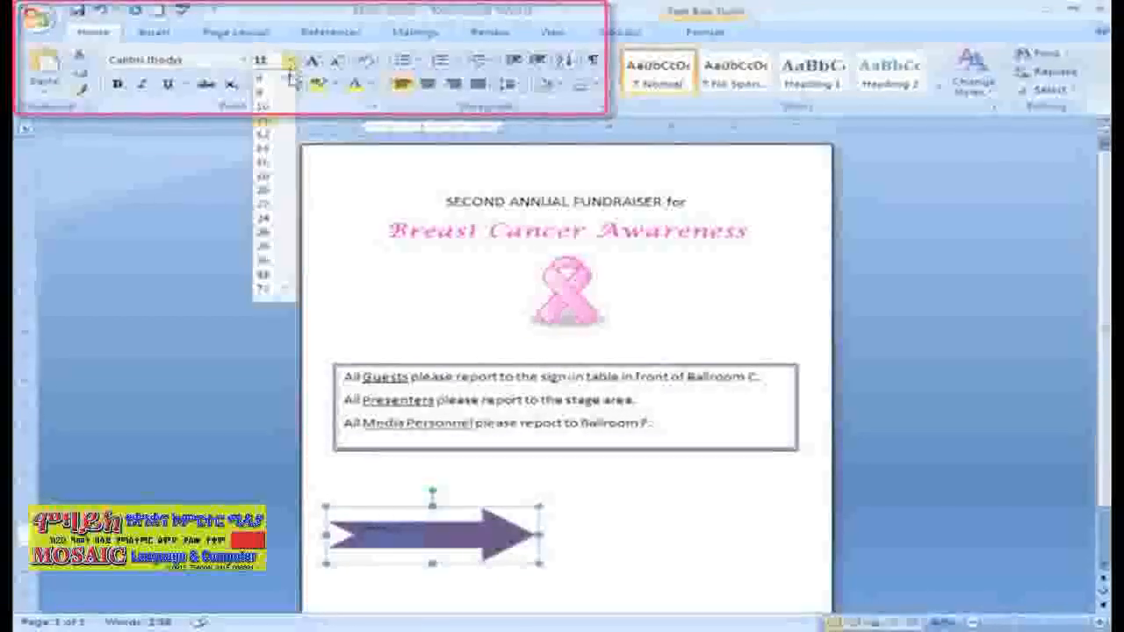
left_click(265, 246)
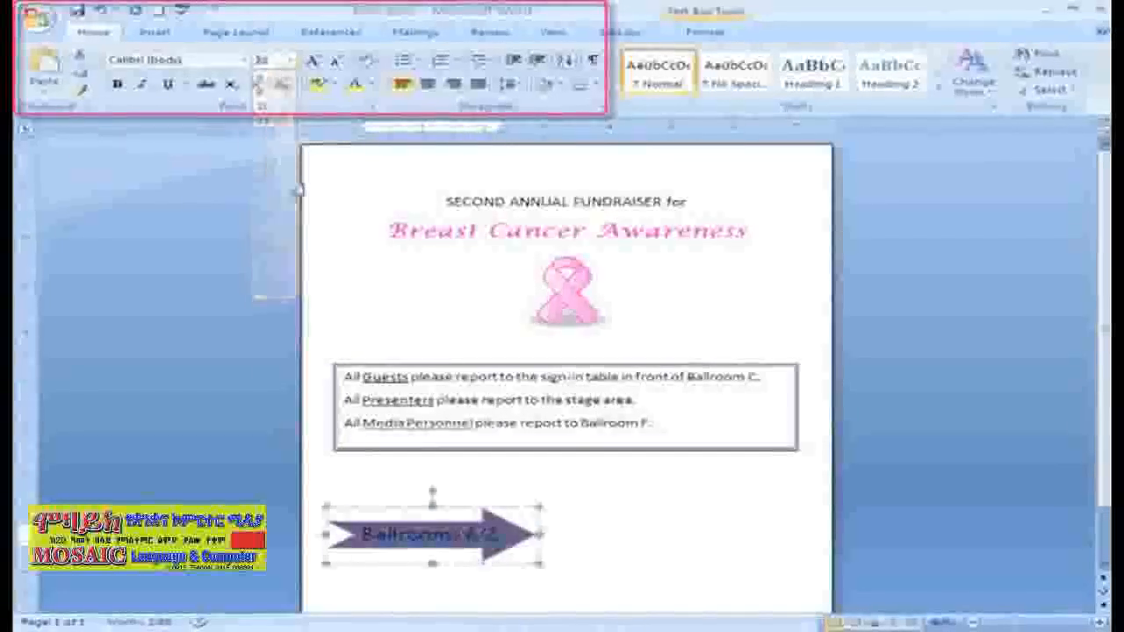
left_click(370, 84)
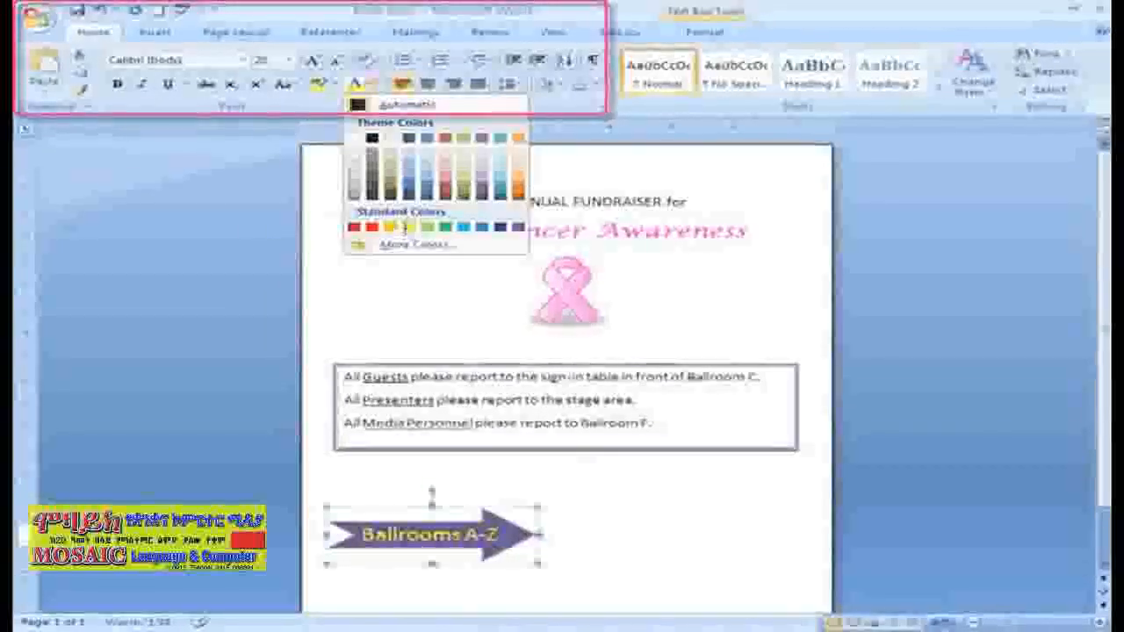
left_click(354, 138)
left_click(427, 89)
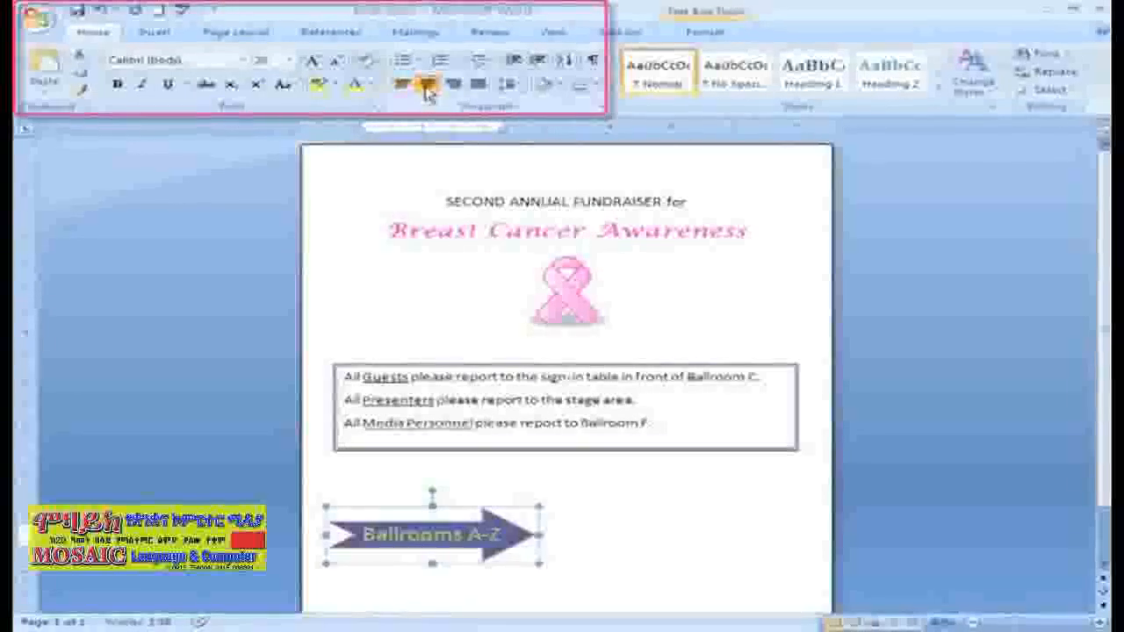
left_click(592, 539)
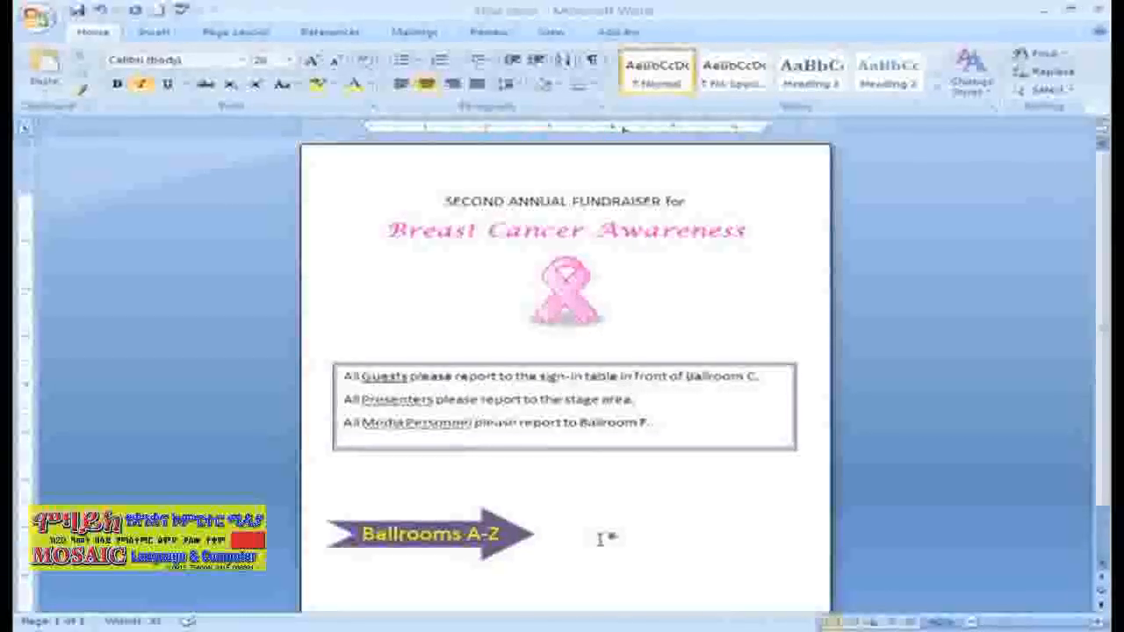
Select the Ballrooms A-Z arrow and open its outline options without applying any.
left_click(527, 534)
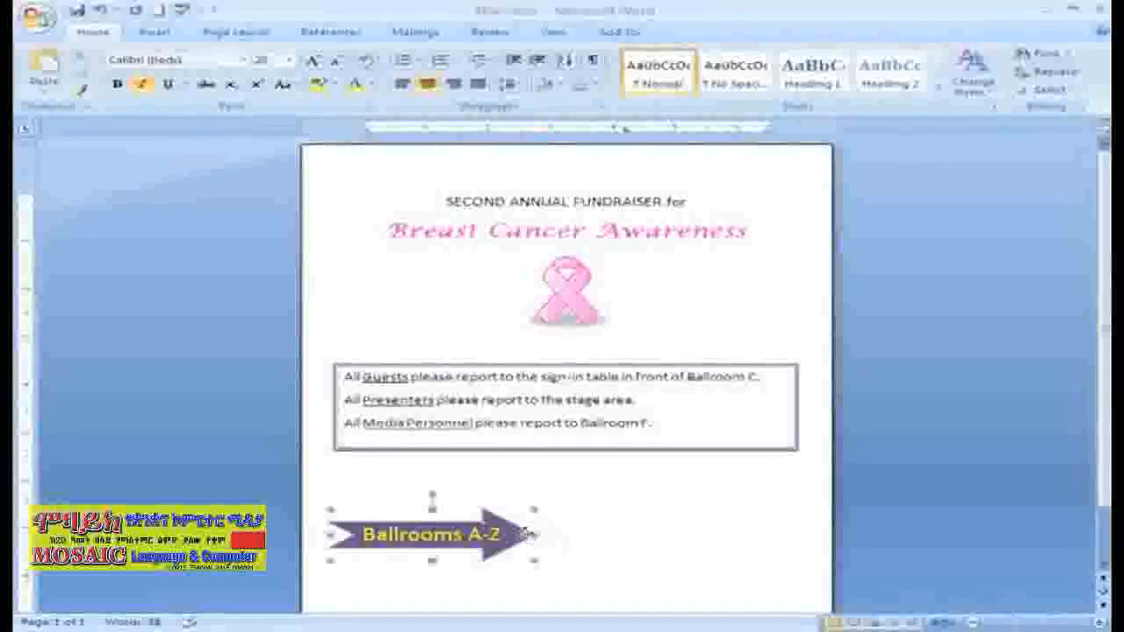
left_click(705, 32)
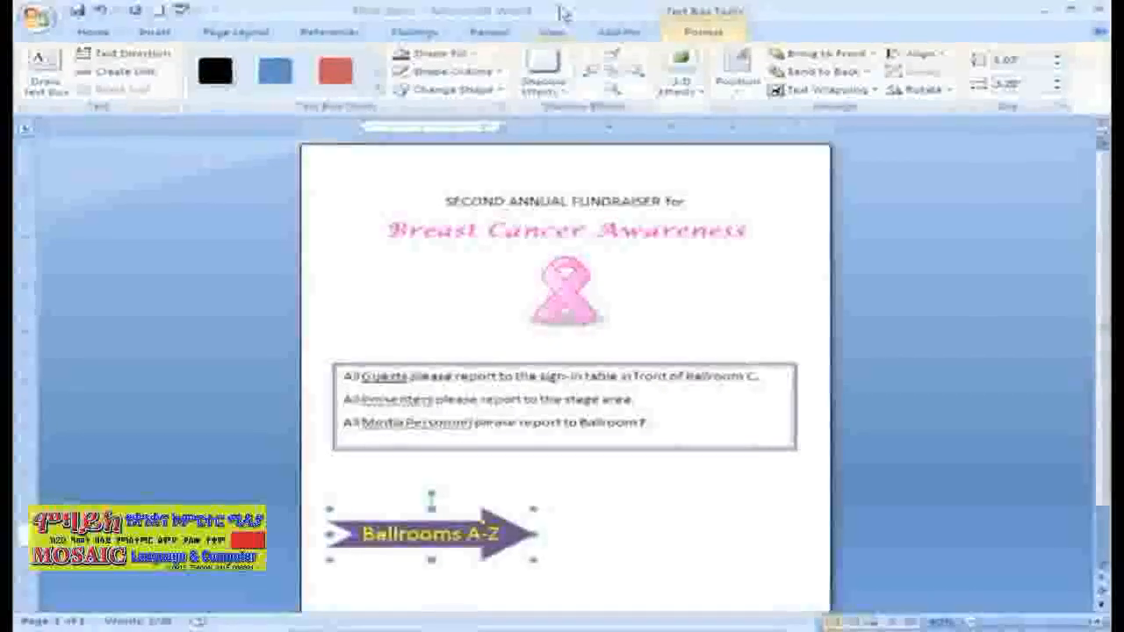
left_click(506, 73)
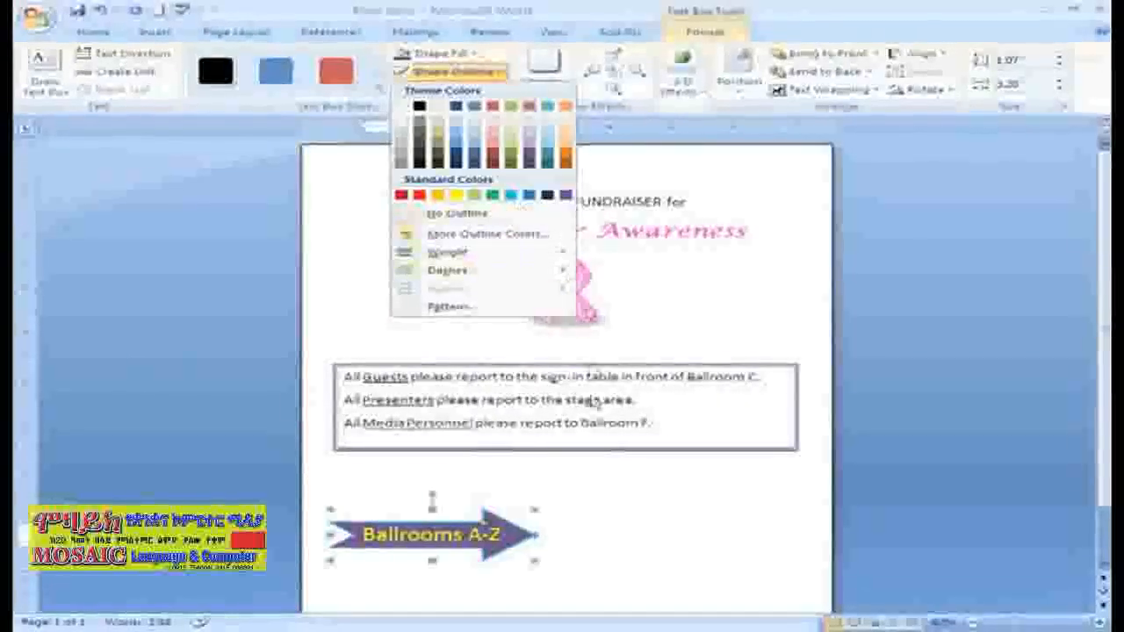
left_click(601, 496)
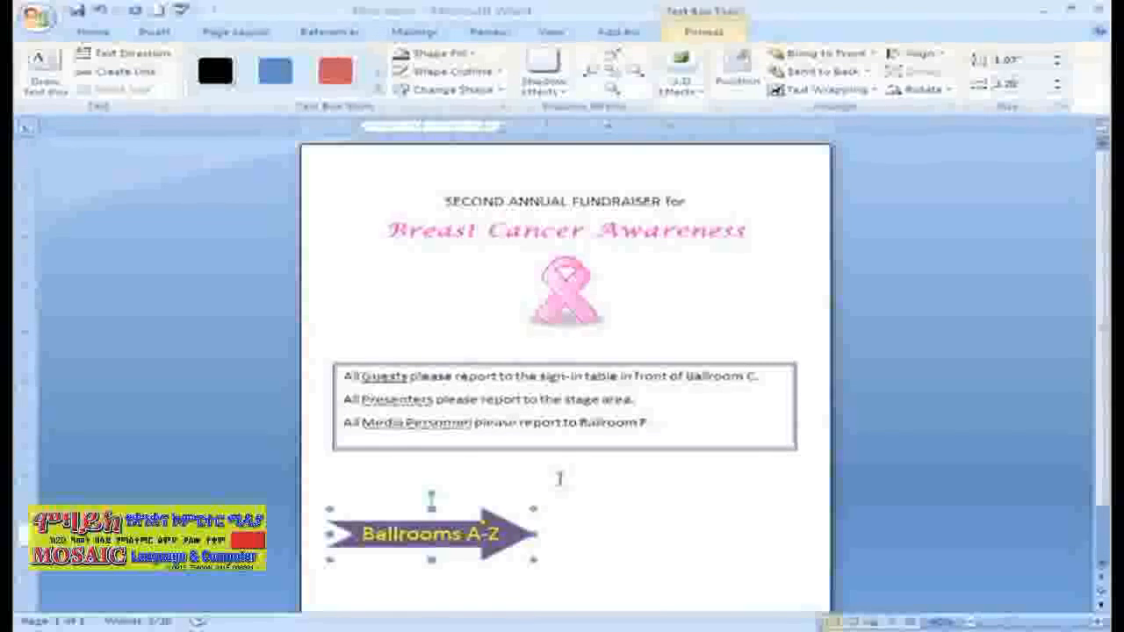
Change the notched arrow into the plain right arrow from the block arrow shapes.
left_click(496, 91)
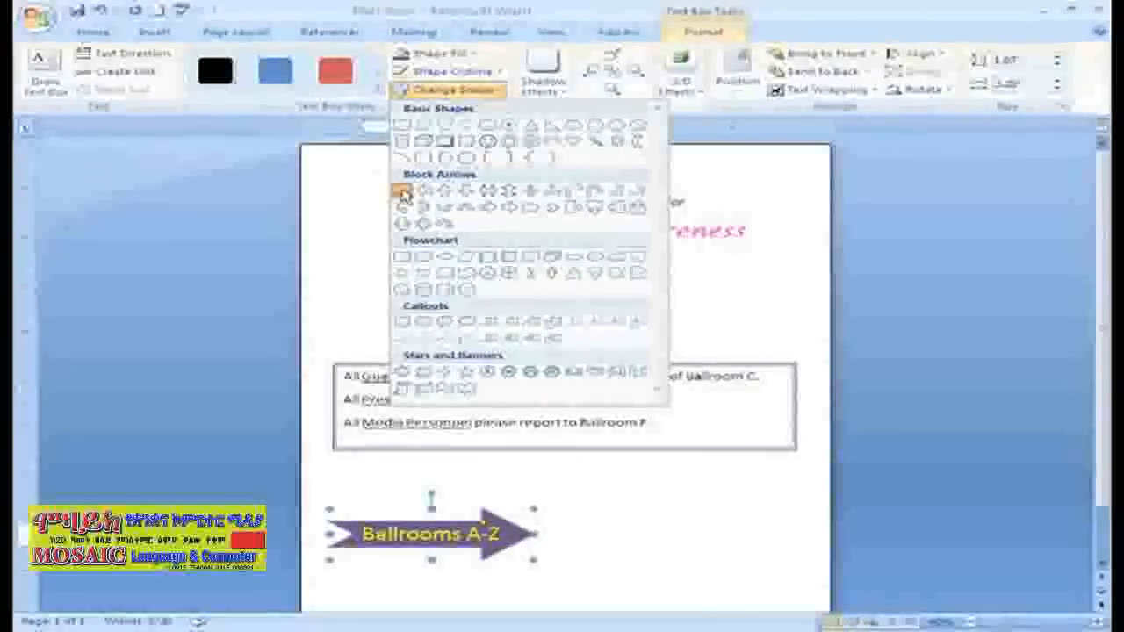
left_click(402, 191)
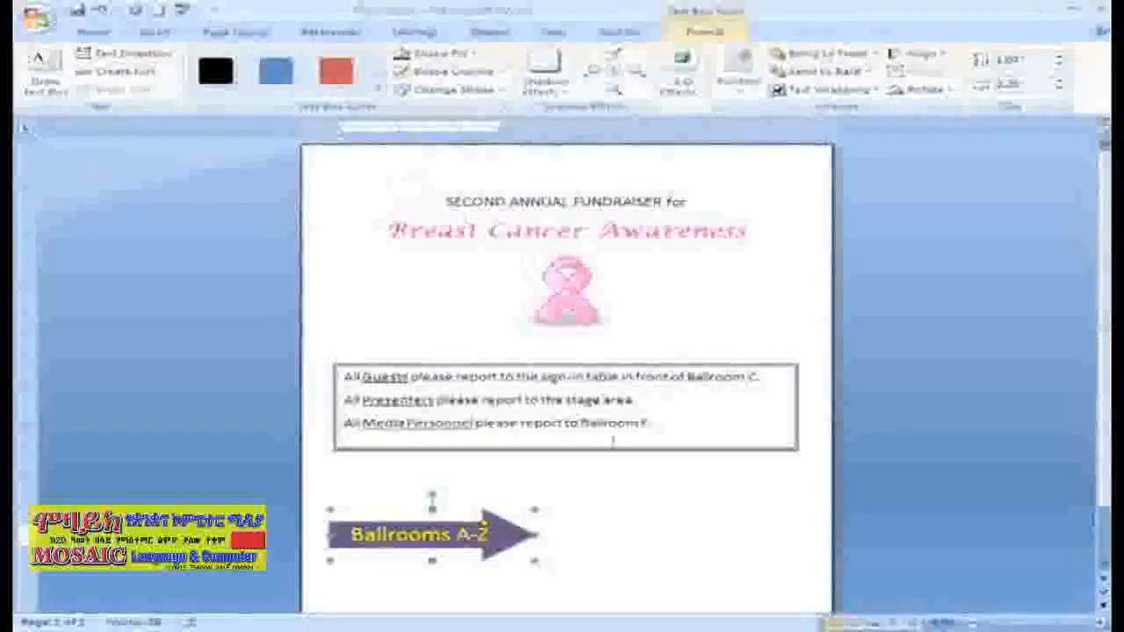
left_click(653, 544)
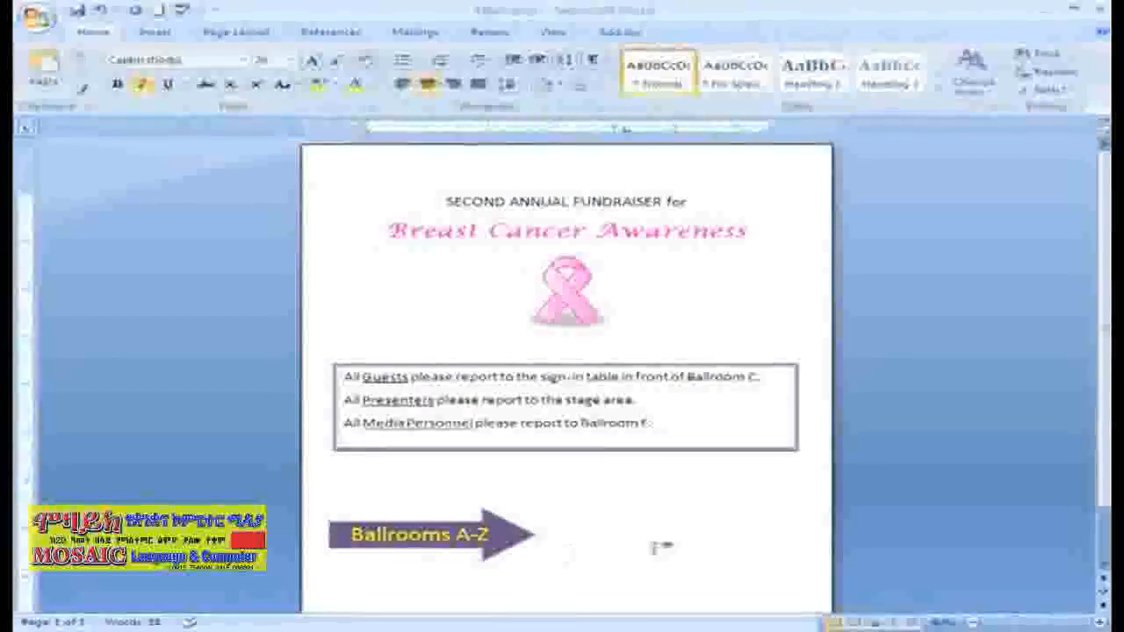
Apply the Shadow Style 5 drop shadow to the Ballrooms A-Z arrow.
left_click(527, 532)
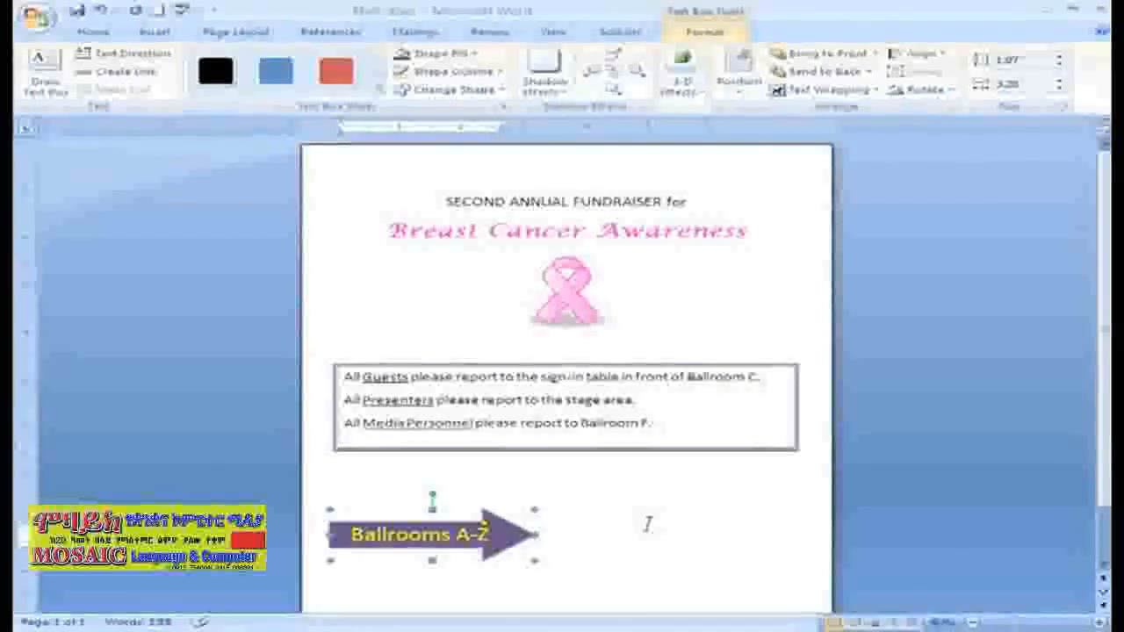
left_click(566, 92)
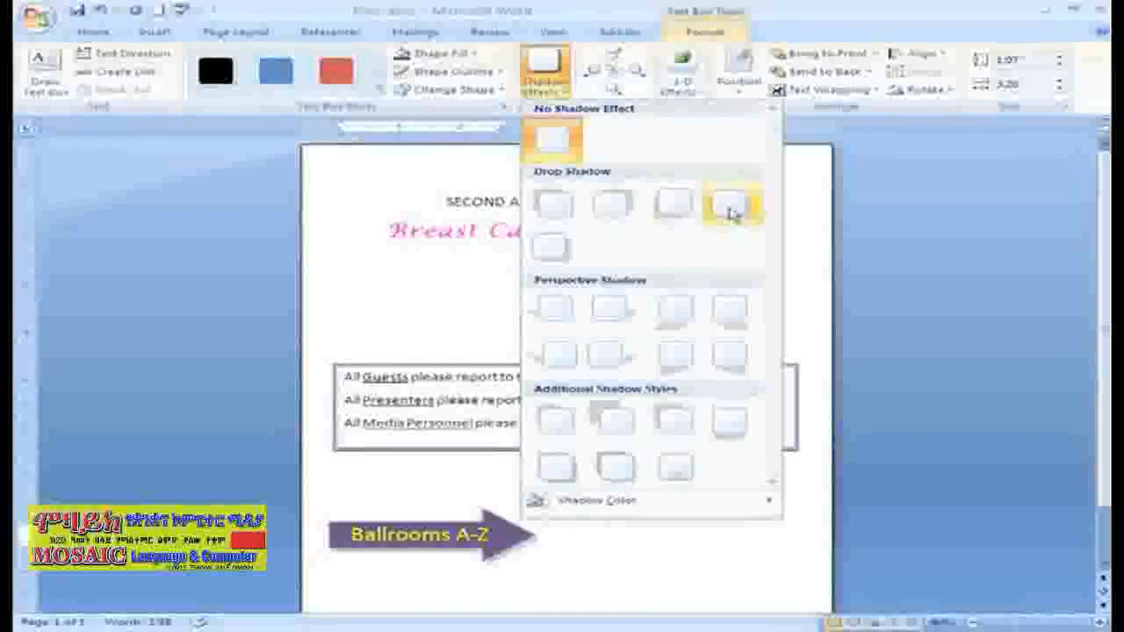
left_click(566, 250)
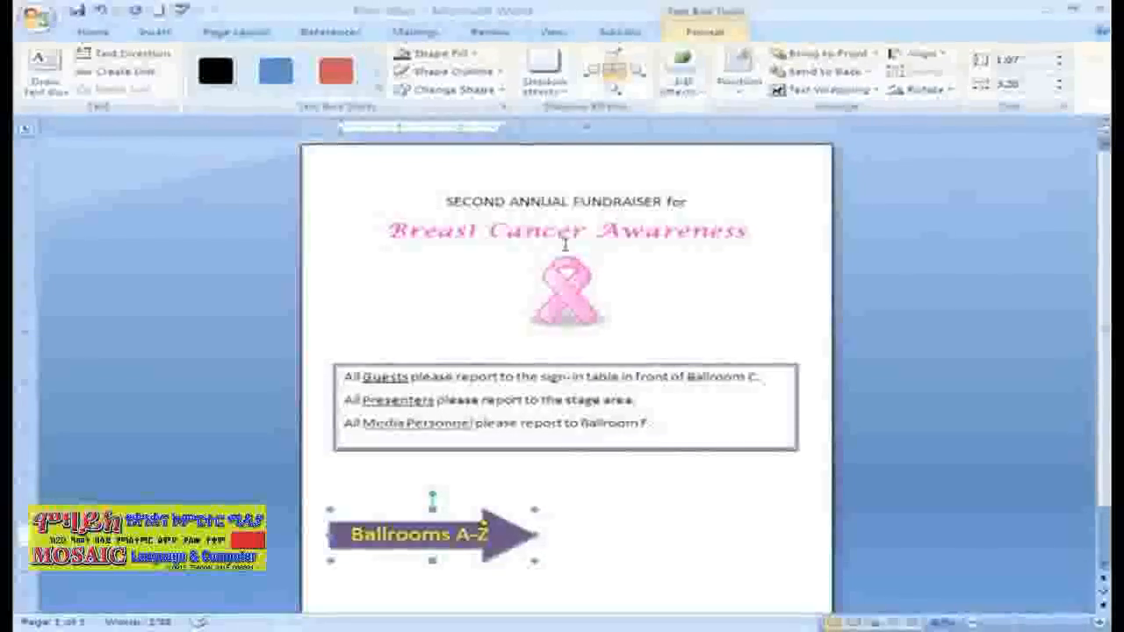
Set the shadow color of the Ballrooms A-Z arrow to the standard green.
left_click(547, 77)
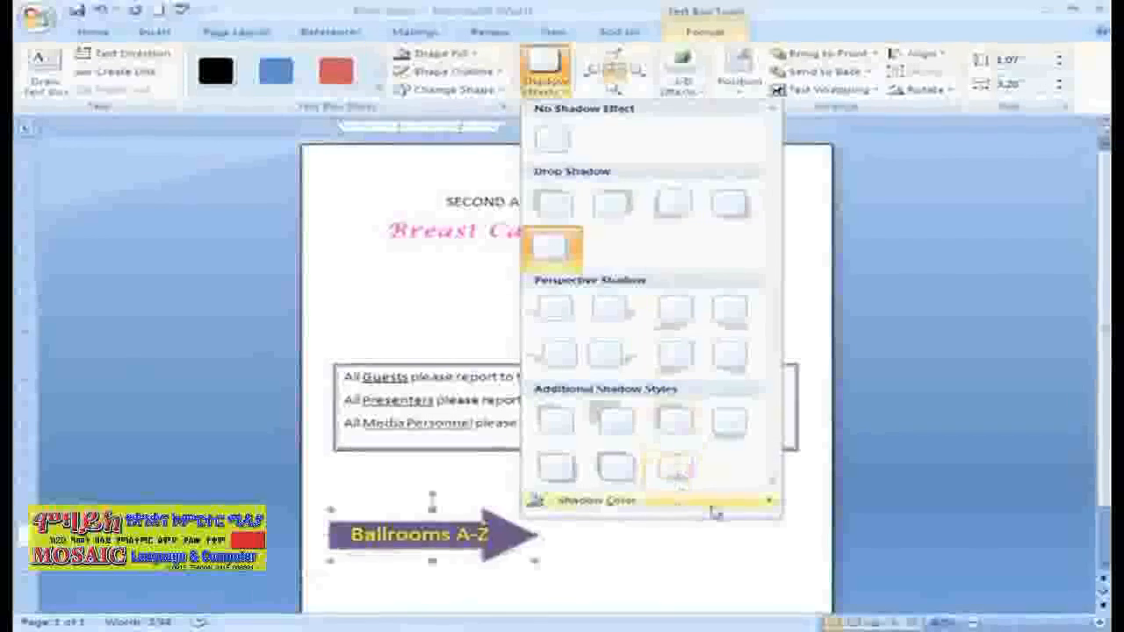
mouse_move(743, 508)
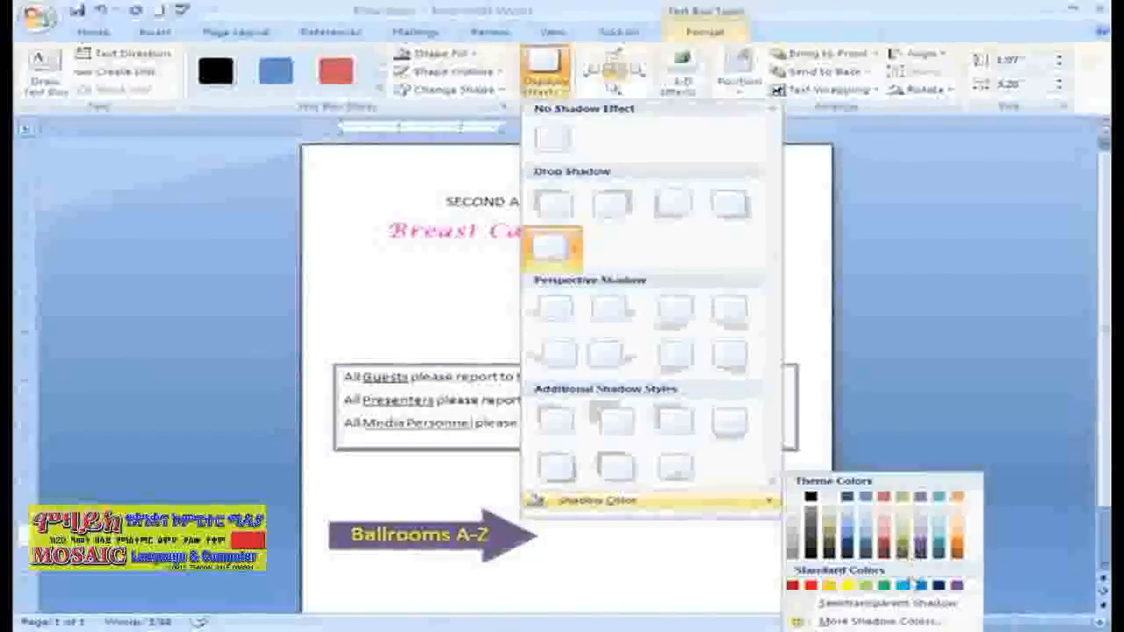
left_click(887, 586)
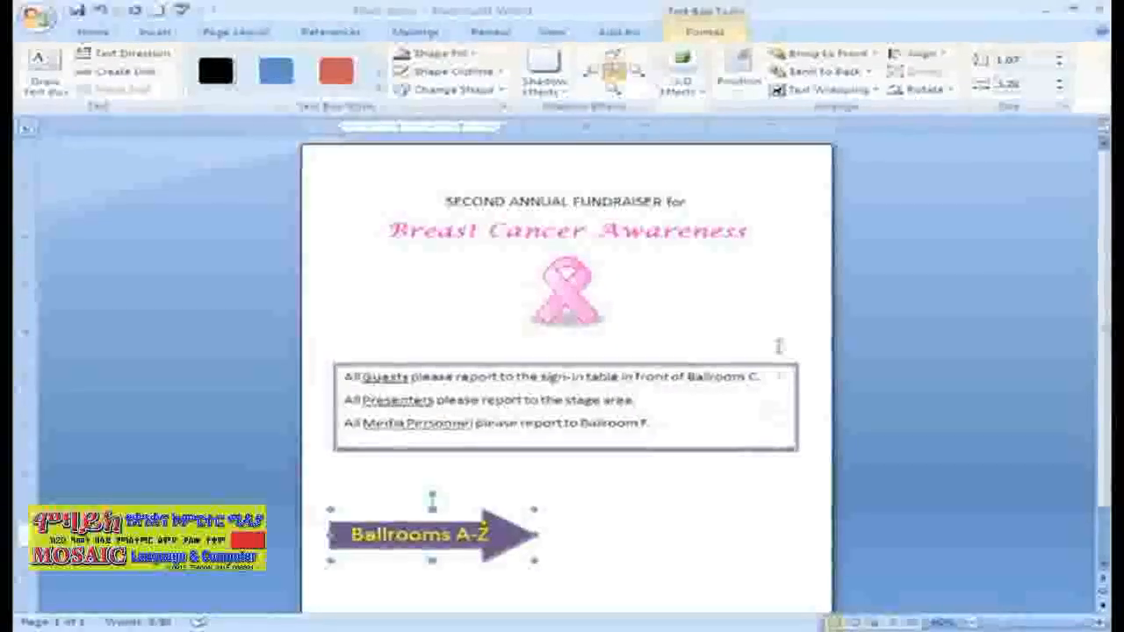
Apply the parallel 3-D Style 2 effect to the Ballrooms A-Z arrow and give it a Metal surface.
left_click(686, 88)
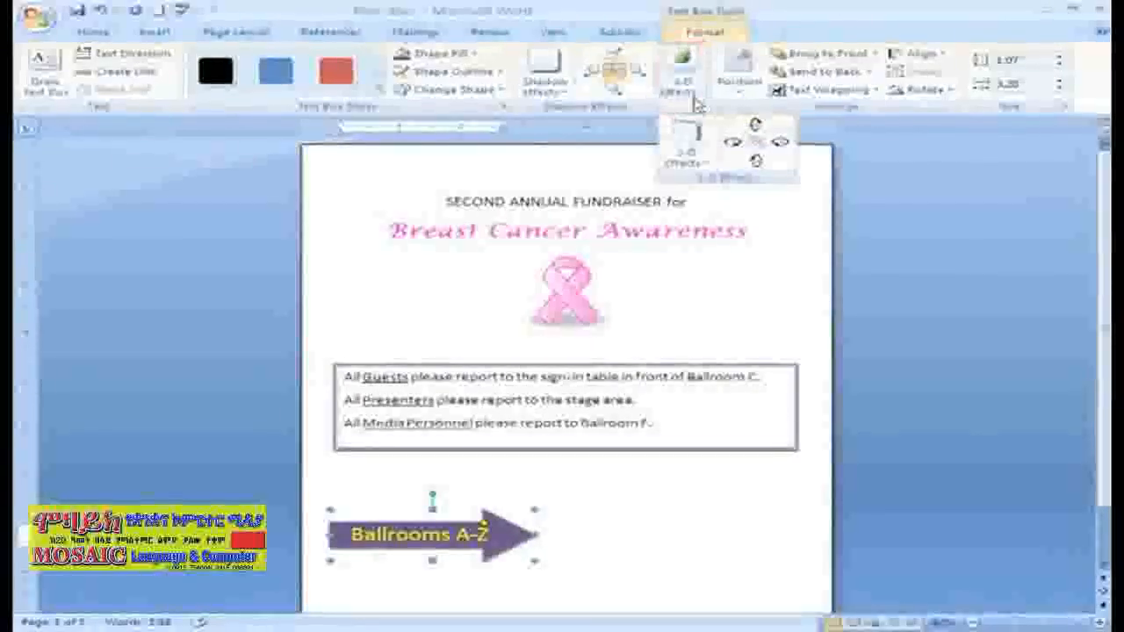
left_click(686, 140)
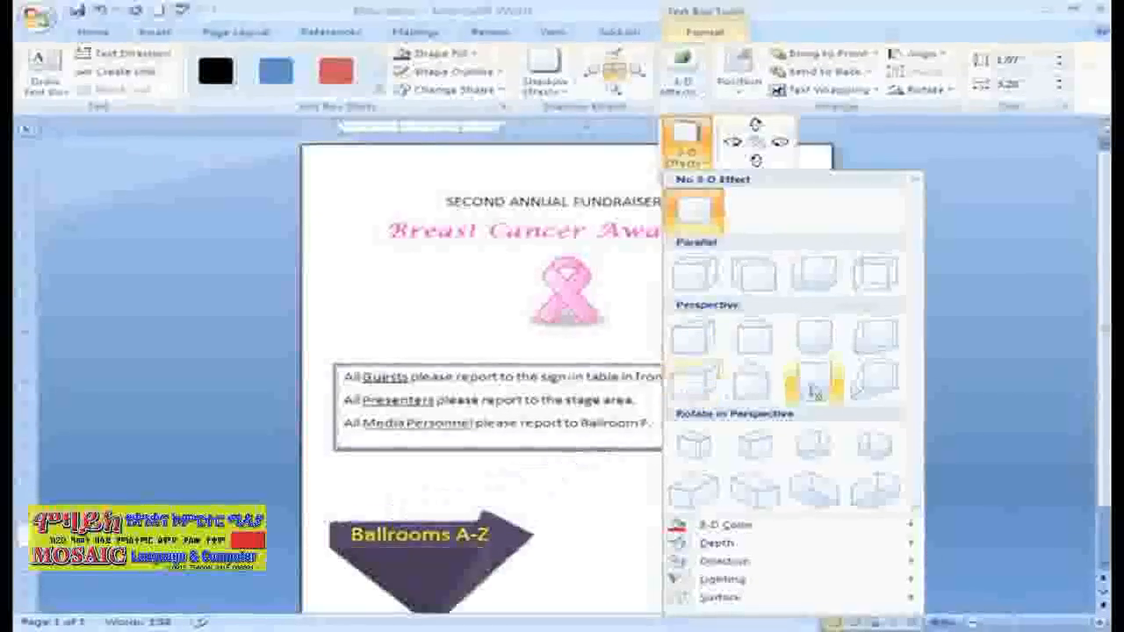
left_click(755, 275)
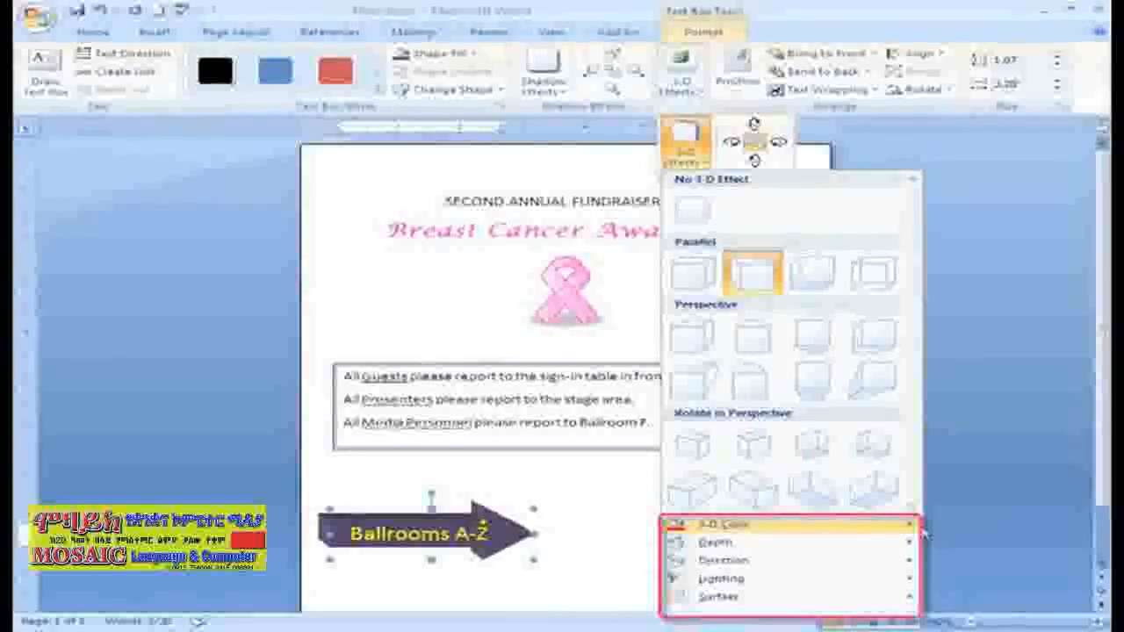
mouse_move(907, 542)
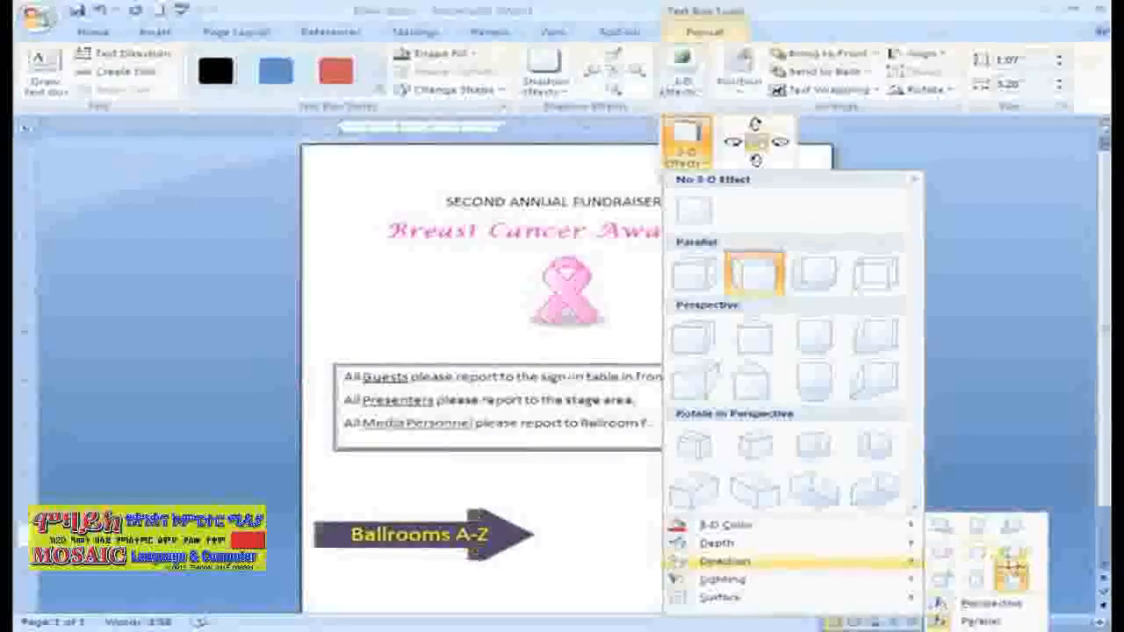
mouse_move(922, 581)
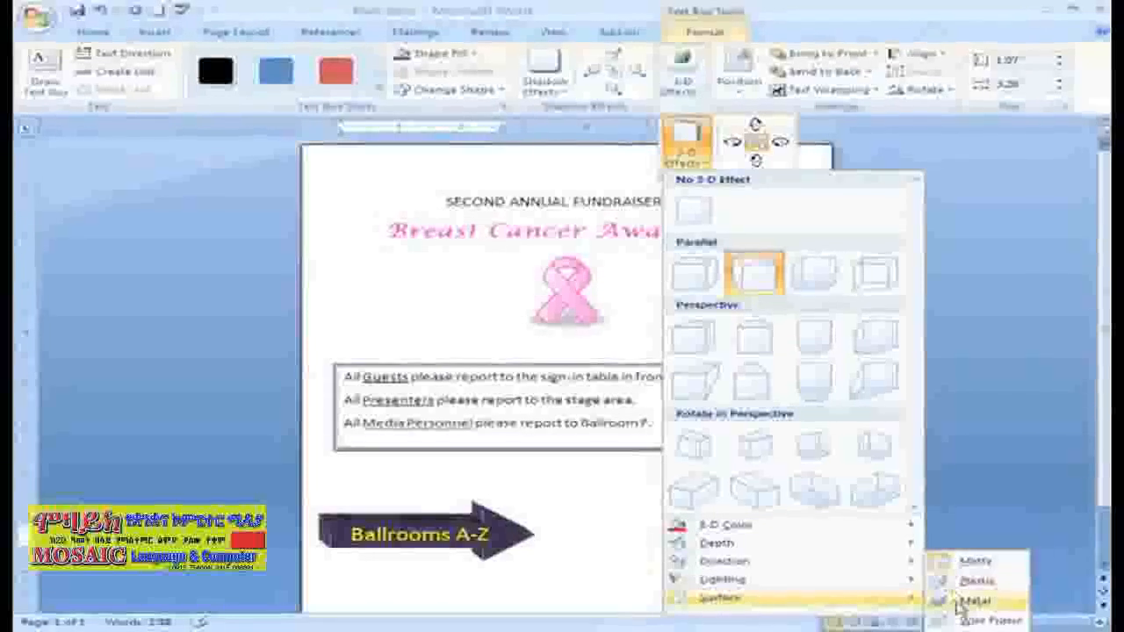
left_click(966, 602)
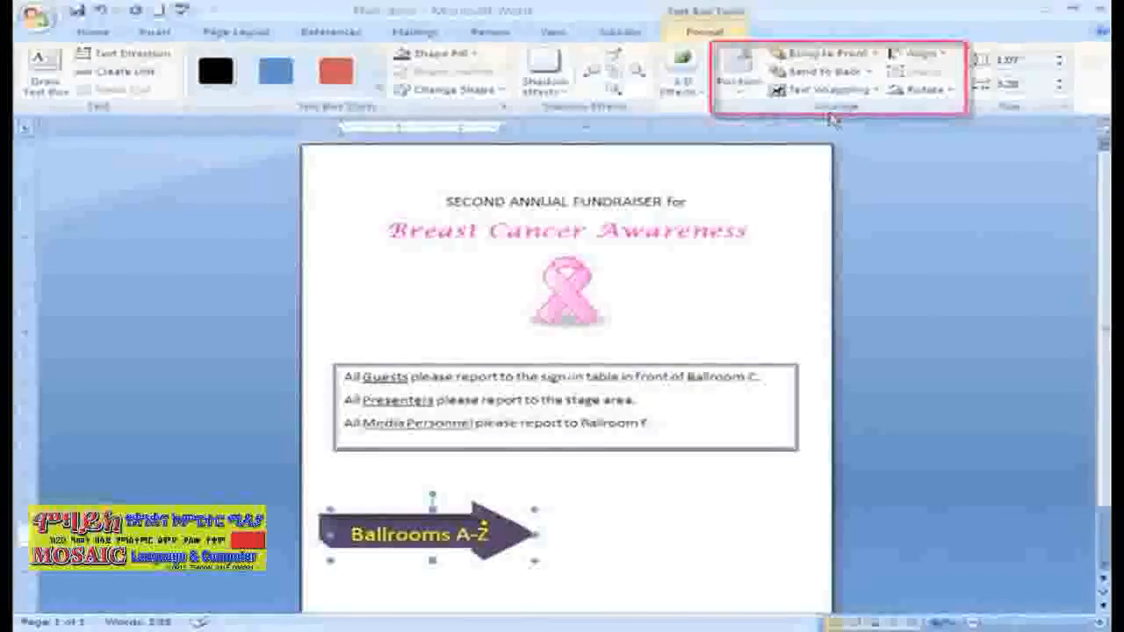
Align the Ballrooms A-Z arrow to the horizontal center between the page margins.
left_click(947, 56)
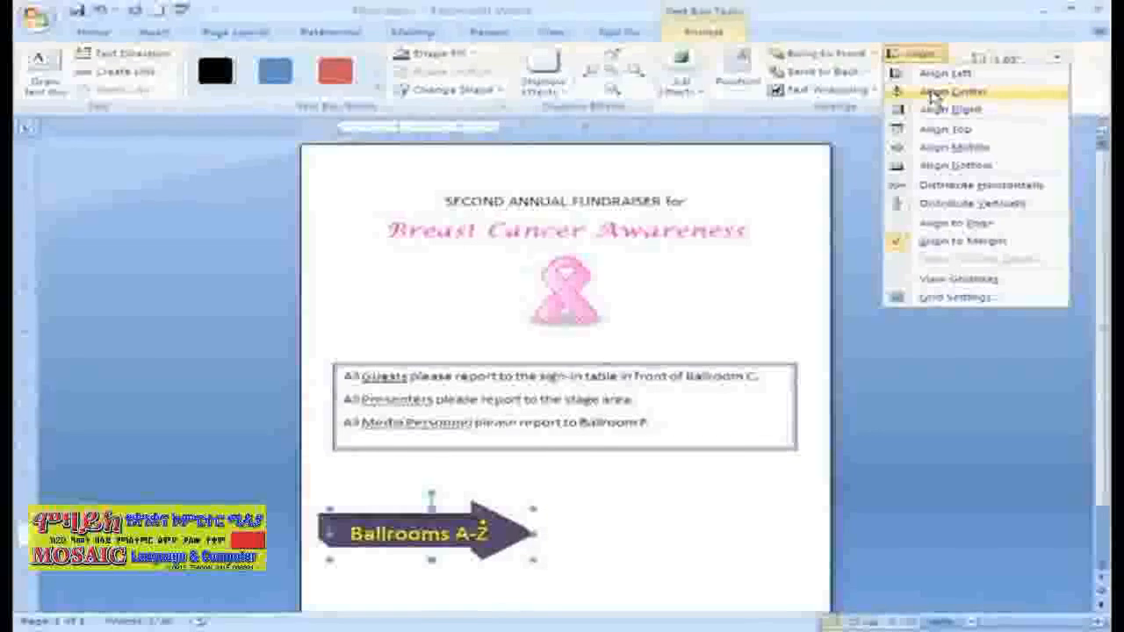
left_click(933, 93)
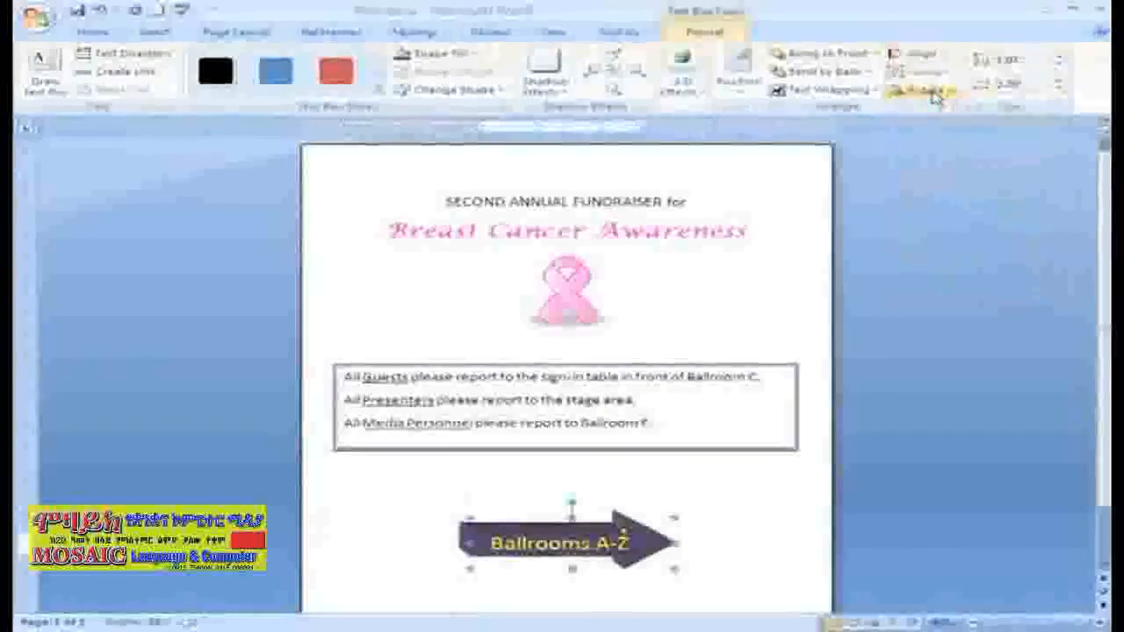